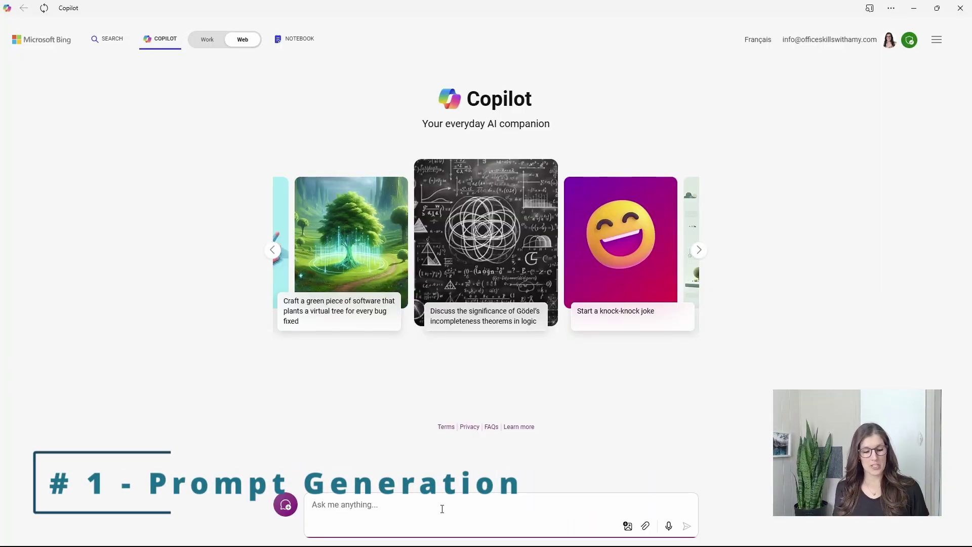
Paste the request to analyse writing style and tone and generate a matching prompt, then add a new line
text(analyze the style and tone of writing from the below content.  Generate a prompt that I can use in the future to generate the same tone and style.)
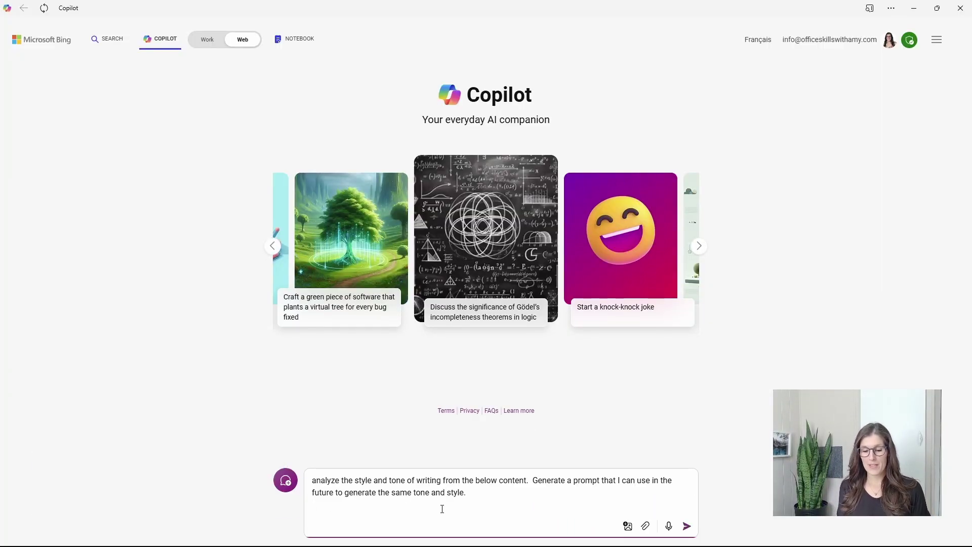
key(shift+Return)
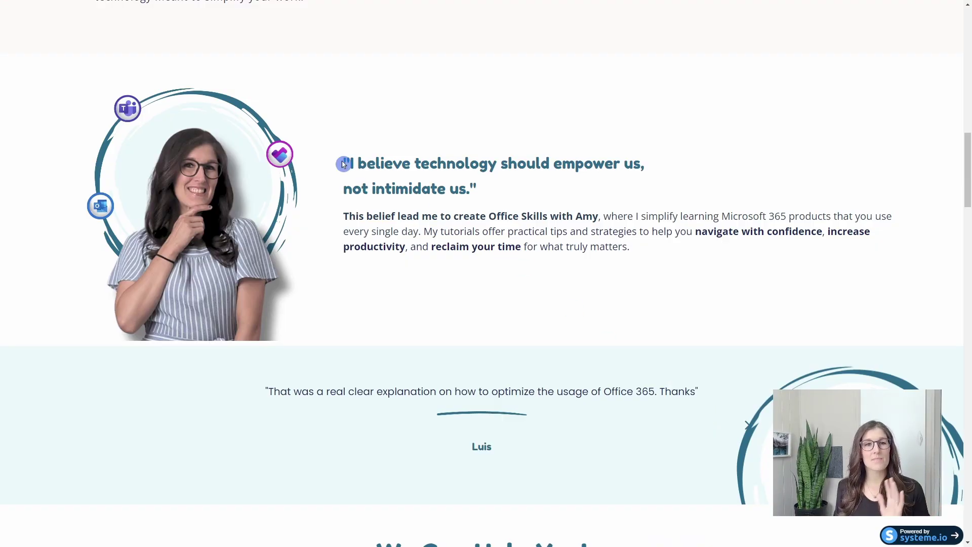
Select the 'I believe technology should empower us' quote and its following paragraph
drag(342, 162, 651, 243)
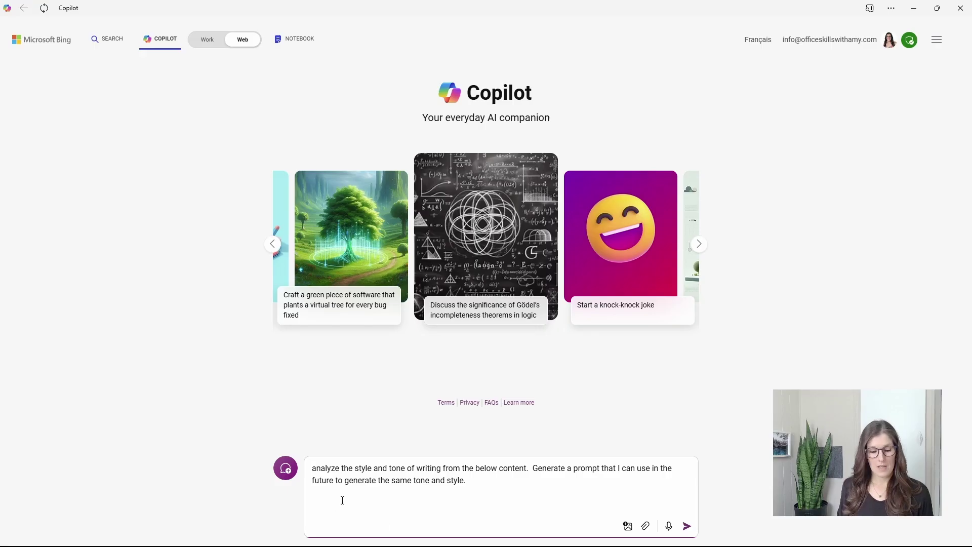
Send the website text for a tone-matching prompt, request 'add a hint of fun', and select the result
text("I believe technology should empower us,  not intimidate us."  This belief lead me to create Office Skills with Amy, where I simplify learning Microsoft 365 products that you use every single day. My tutorials offer practical tips and strategies to help you navigate with confidence, increase productivity, and reclaim your time for what truly matters.)
key(Return)
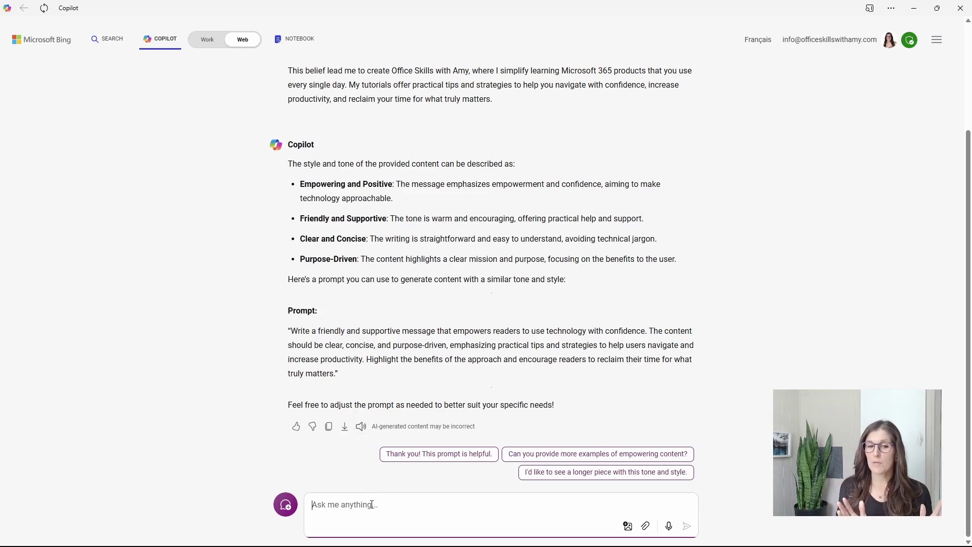
text(add a hint of fun)
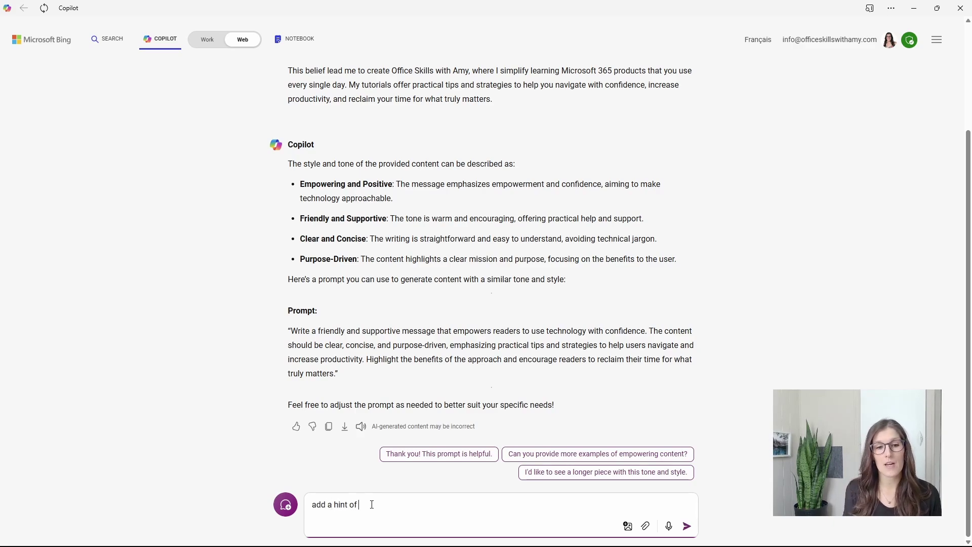
key(Return)
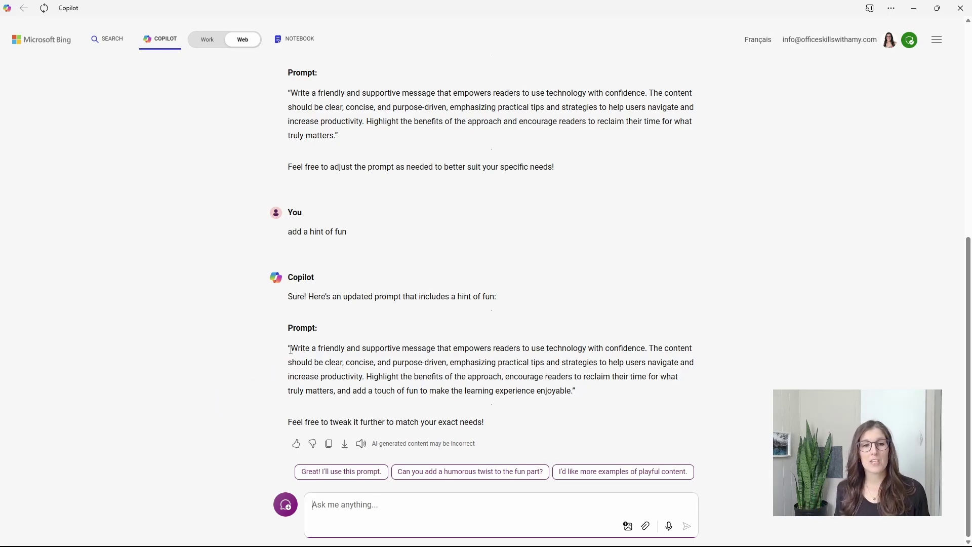
drag(291, 347, 576, 390)
key(ctrl+c)
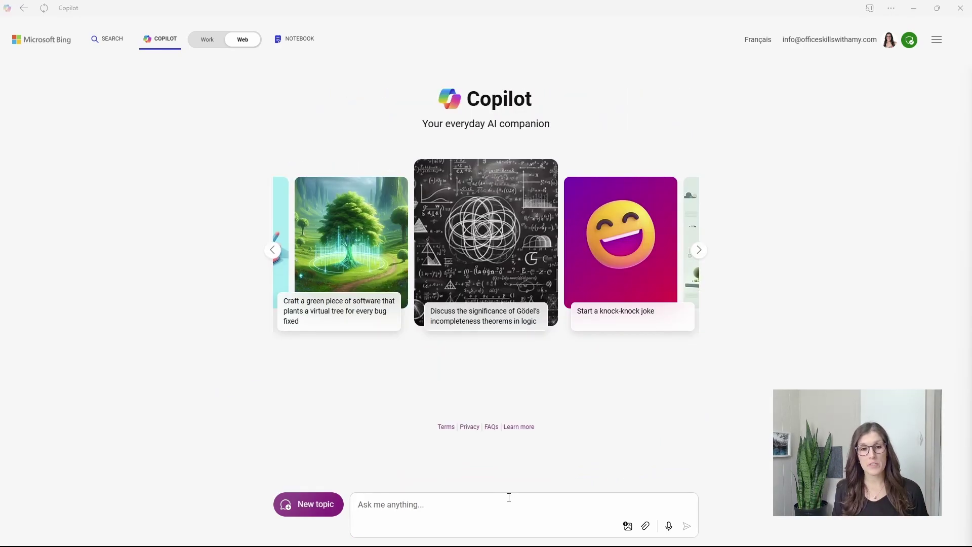
Send a rewrite request combining the instruction, the fun supportive tone prompt and the Microsoft 365 content
click(509, 497)
text(i'm creating content for my website, rewrite the below content in this tone:)
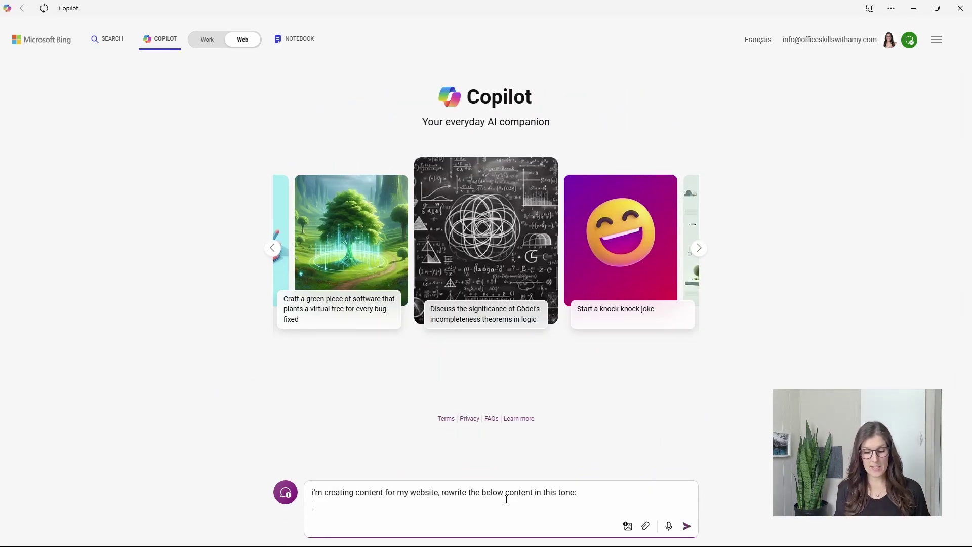
key(shift+Return)
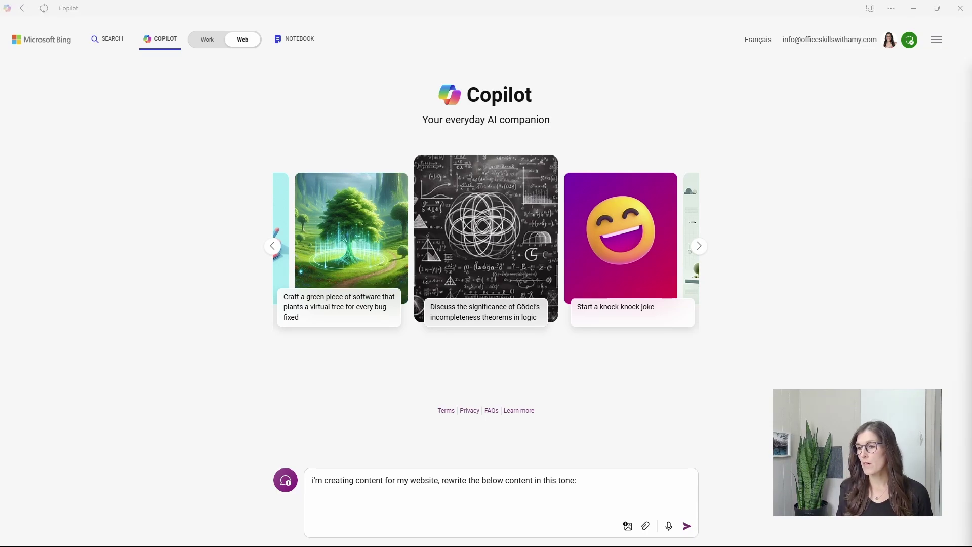
click(386, 512)
key(ctrl+v)
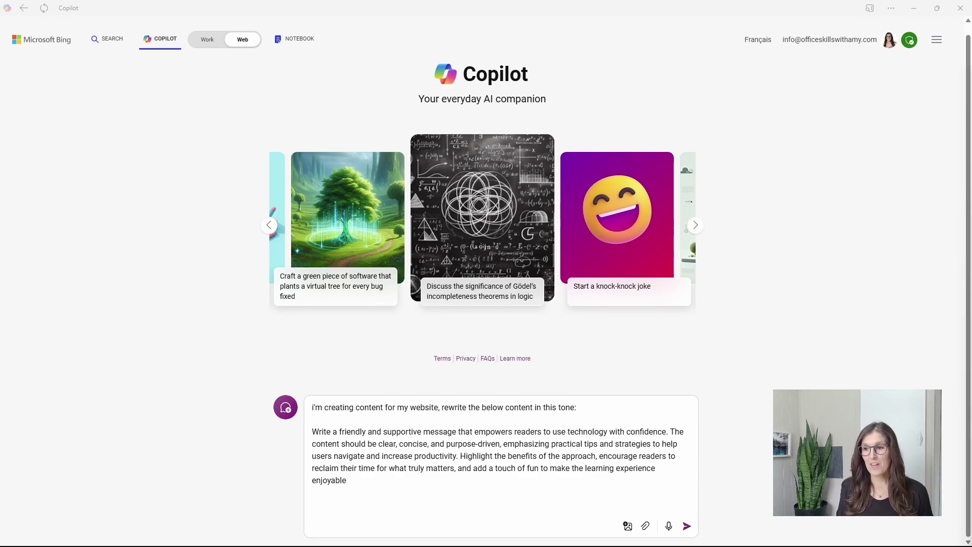
click(470, 513)
text(Feeling overwhelmed by Microsoft 365: Numerous features and tools make it hard to know where to start or how to use them effectively. This struggle leads to frustration and prevents full utilization of the technology. Struggling with productivity: To-do lists, emails, projects, and meetings feel never-ending. Overwhelming workload causes exhaustion and unproductivity. Not enough time: Deadlines are always looming, and the calendar is packed with meetings. Constant juggling leads to stress and a feeling of unaccomplishment, impacting productivity and well-being.)
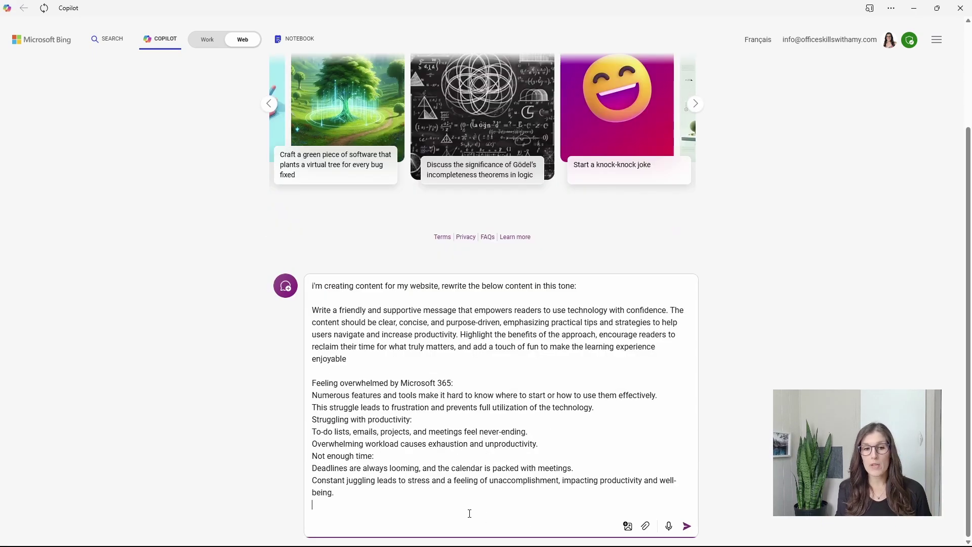
key(Return)
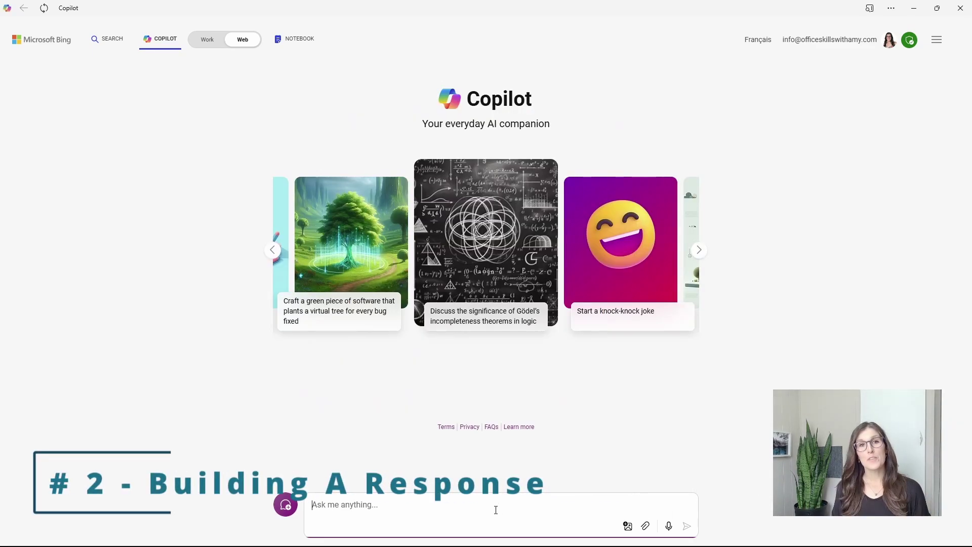
Send the prompt asking Copilot to question you for writing an About Me section
click(496, 510)
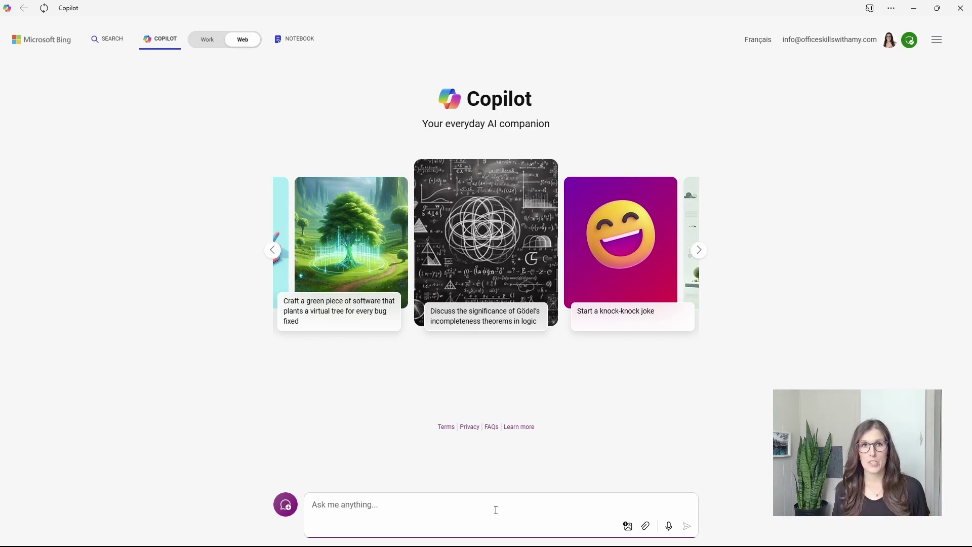
text(I am creating my website and need content for my about me section. Ask me a series of questions to gather information, then generate the content once you have enough to work with.)
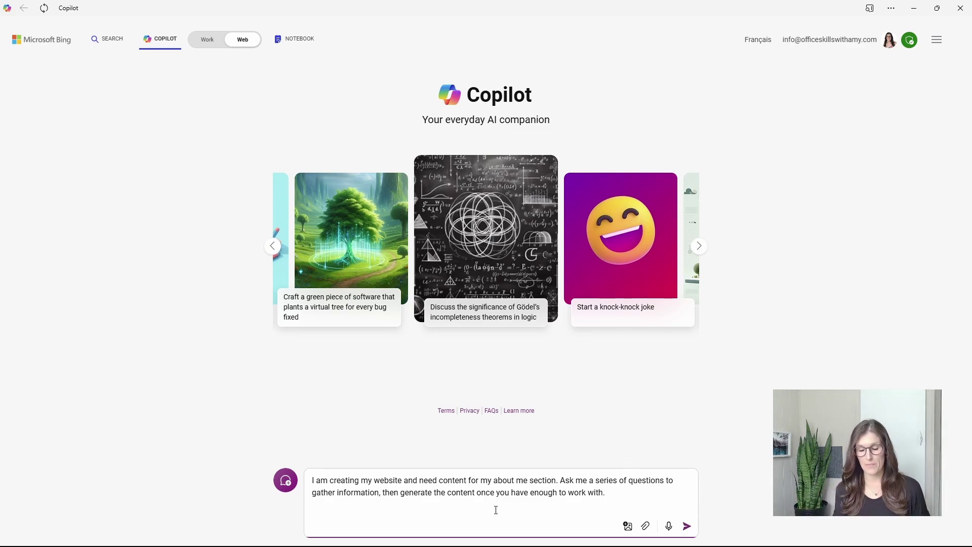
key(Return)
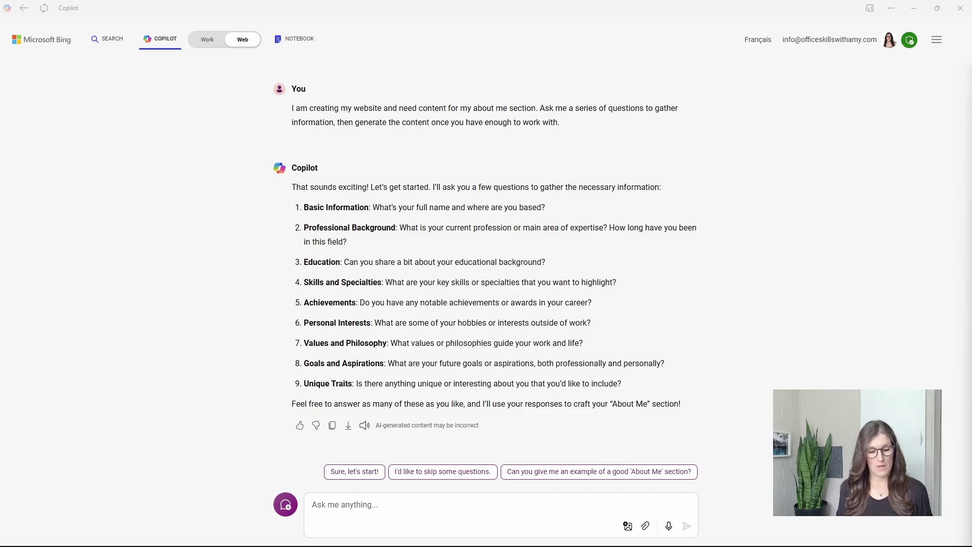
Send the answers to Copilot's About Me questions to get a draft
click(476, 516)
text(Amy finance background, but I currently create youtube videos on how to use Microsoft products creating tutorials on how-to use Microsoft products in a simplified way i noticed that people were scared of technology, but I believe technology should help empower us bachelors of business degree, where I majored in financial management most recently i rolled out Microsoft 365 incl. Teams as a successful and growing property management company mountain biking, snowboarding, hiking, paddle boarding, yoga, camping My tutorials offer practical tips and strategies to help you navigate with confidence, increase productivity, and reclaim your time for what truly matters.)
key(Return)
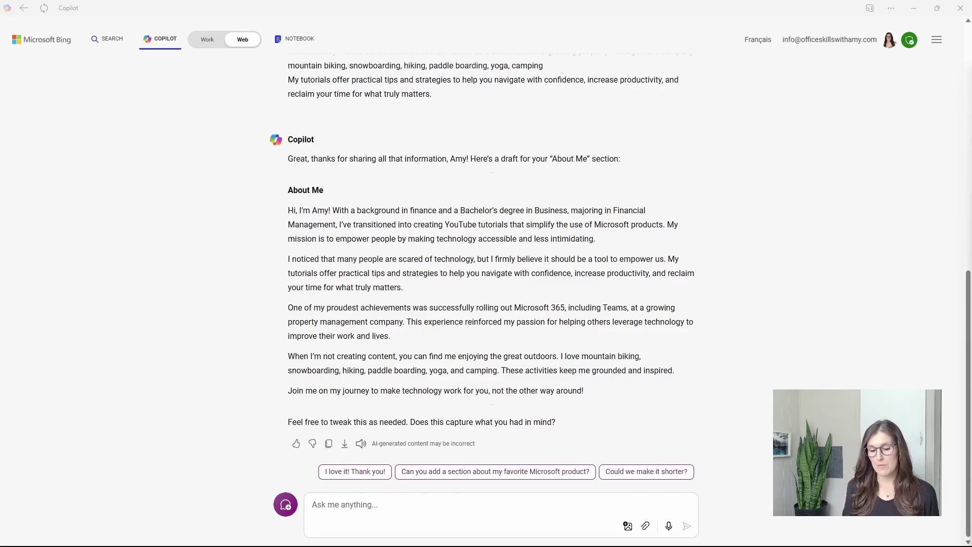
Ask for the About Me draft rewritten in the fun, supportive tone
click(541, 515)
text(rewrite in this tone:  Write a friendly and supportive message that empowers readers to use technology with confidence. The content should be clear, concise, and purpose-driven, emphasizing practical tips and strategies to help users navigate and increase productivity. Highlight the benefits of the approach, encourage readers to reclaim their time for what truly matters, and add a touch of fun to make the learning experience enjoyable)
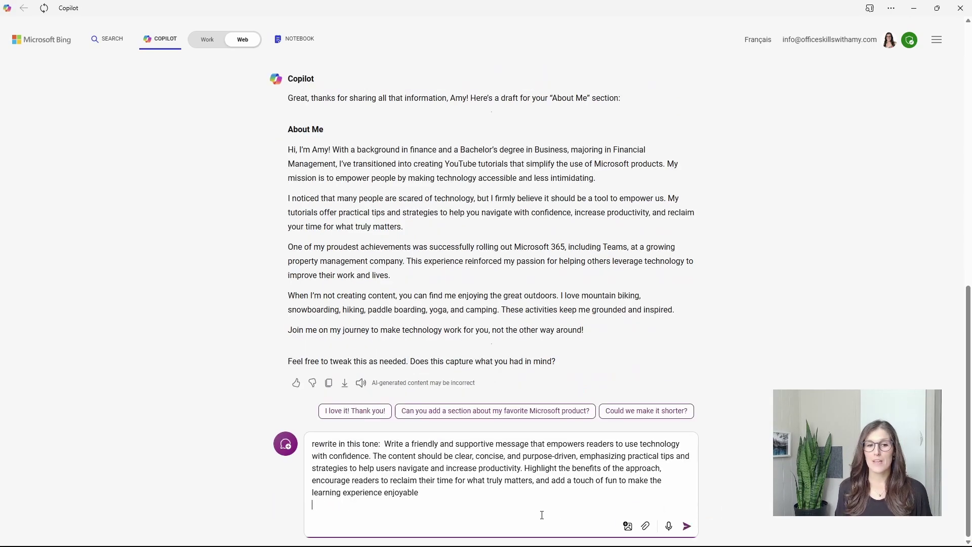
key(Return)
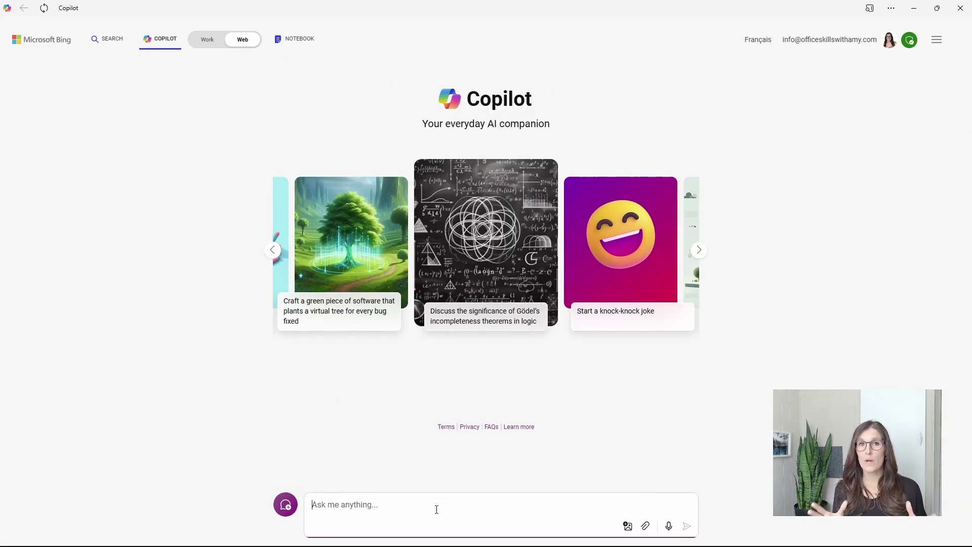
Ask Copilot for appetizer ideas to bring to an end-of-summer party
text(generate a list of appetizers that i can bring to an upcoming end of summer party)
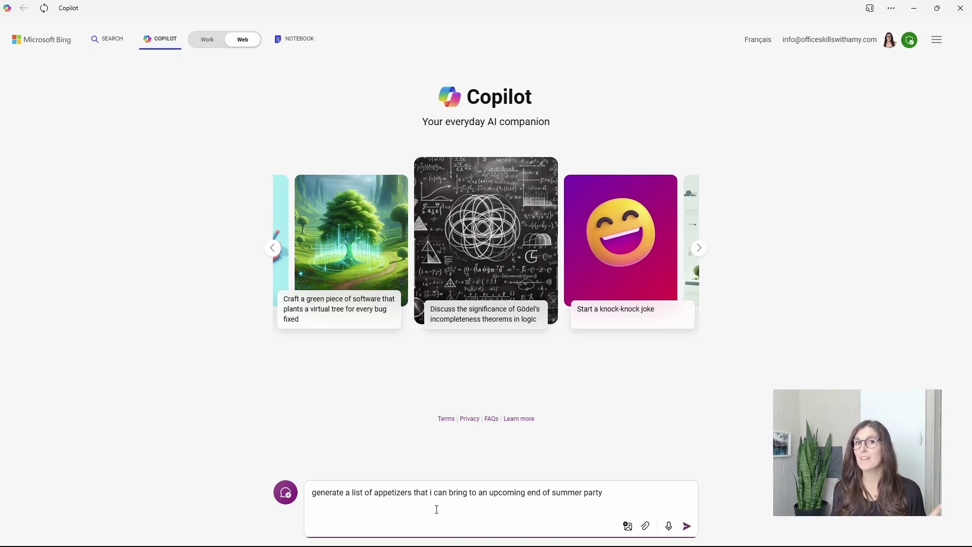
key(Return)
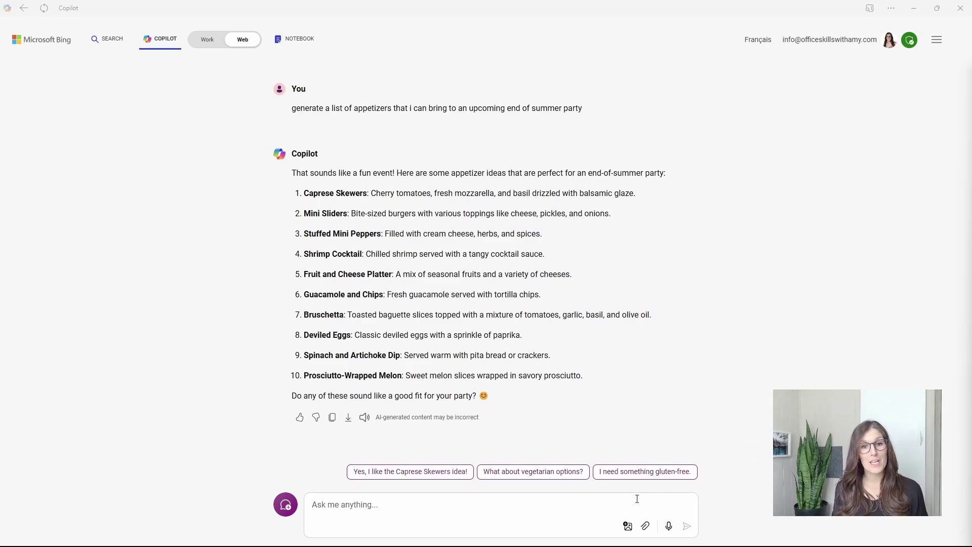
Ask Copilot for its top three appetizer picks from the list
click(551, 507)
text(what would be your top 3 and why. have we missed any?)
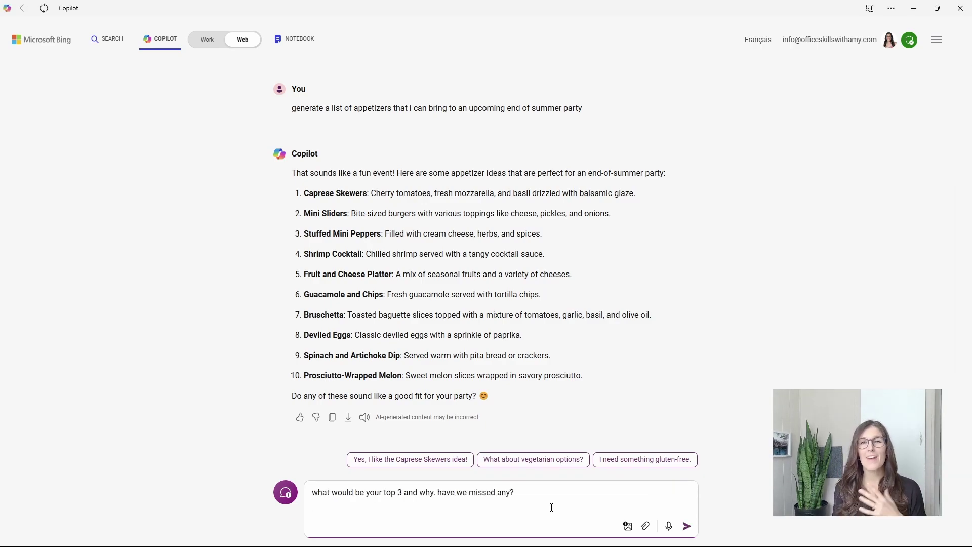
key(Return)
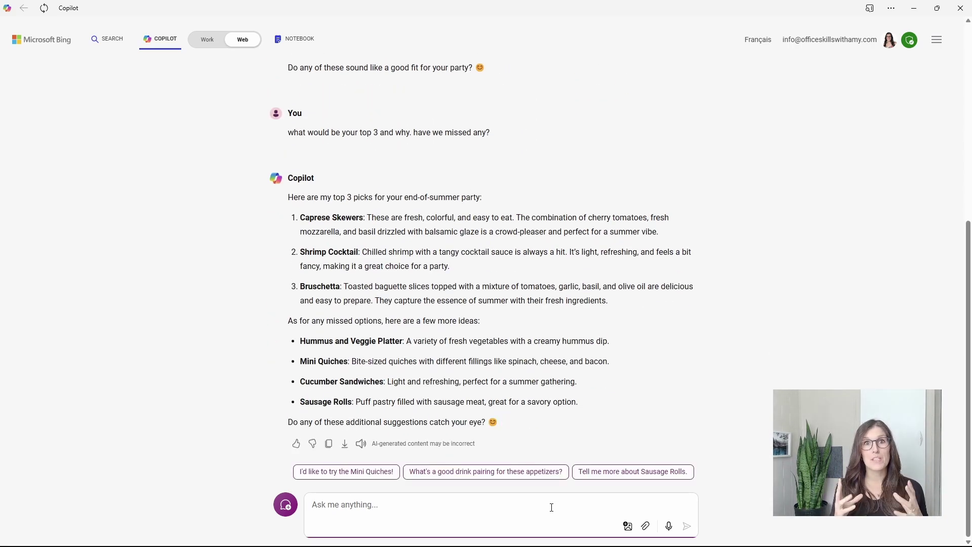
Choose option 1, Caprese Skewers, and request its recipe
text(1)
key(Return)
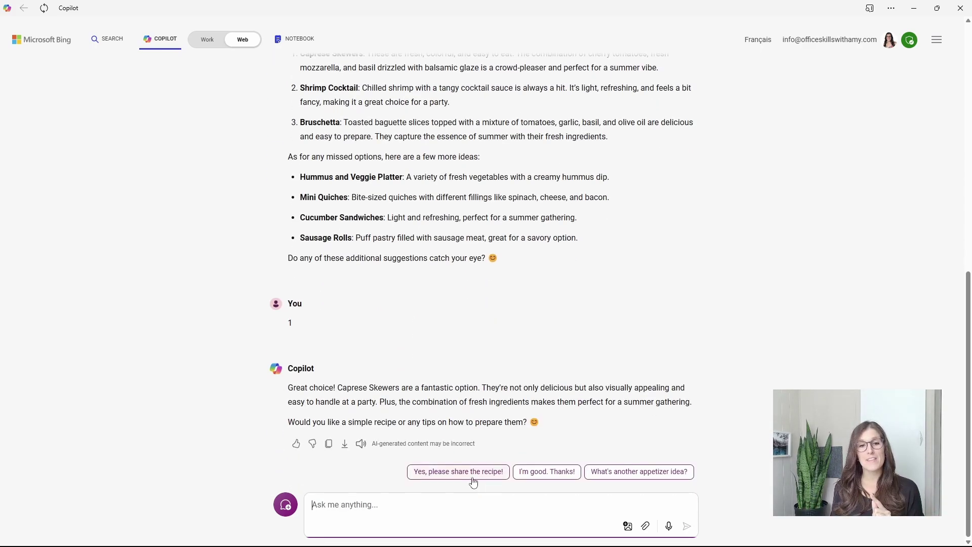
click(472, 479)
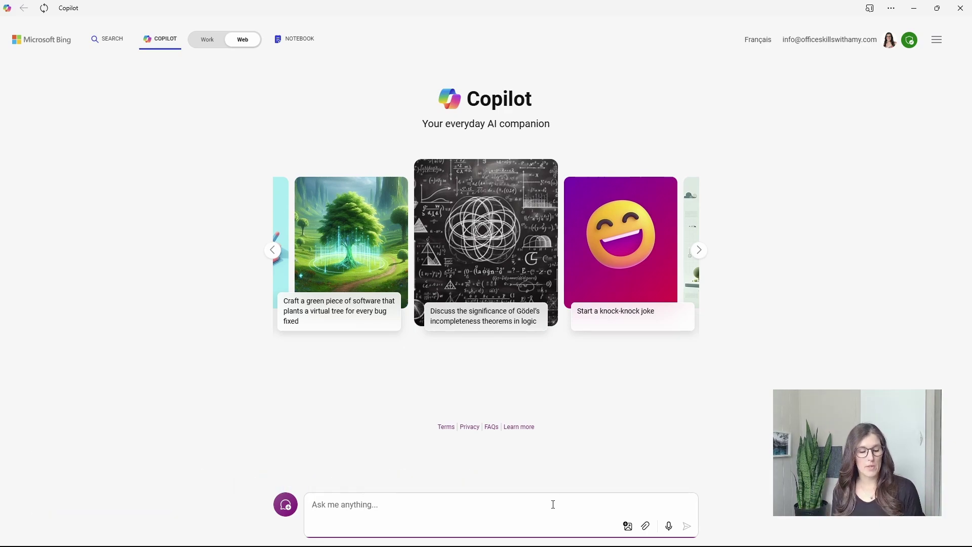
Send the cozy coffee shop paragraph with a 'provide feedback on the below' request
text(provide feedback on the below:  Imagine stepping into a cozy coffee shop where the aroma of freshly brewed coffee envelops you like a warm hug. The soft hum of conversation blends with the gentle clinking of cups and the soothing background music, creating a welcoming ambiance. Sunlight filters through large windows, casting a golden glow on rustic wooden tables and plush armchairs. The walls are adorned with local art, adding a touch of creativity and community spirit. Baristas greet you with friendly smiles, their expert hands crafting each drink with care. It’s a place where time slows down, inviting you to relax, savor your coffee, and enjoy the simple pleasures of life.)
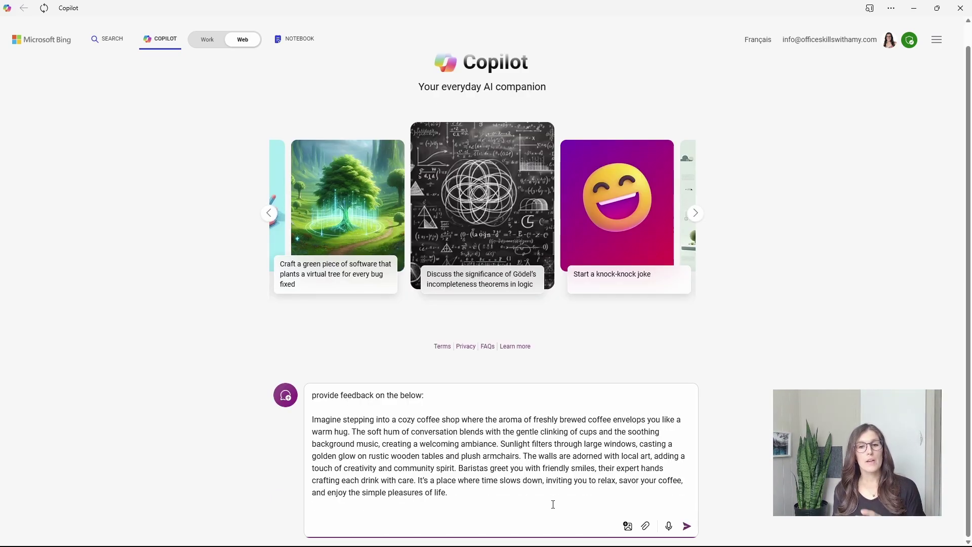
key(Return)
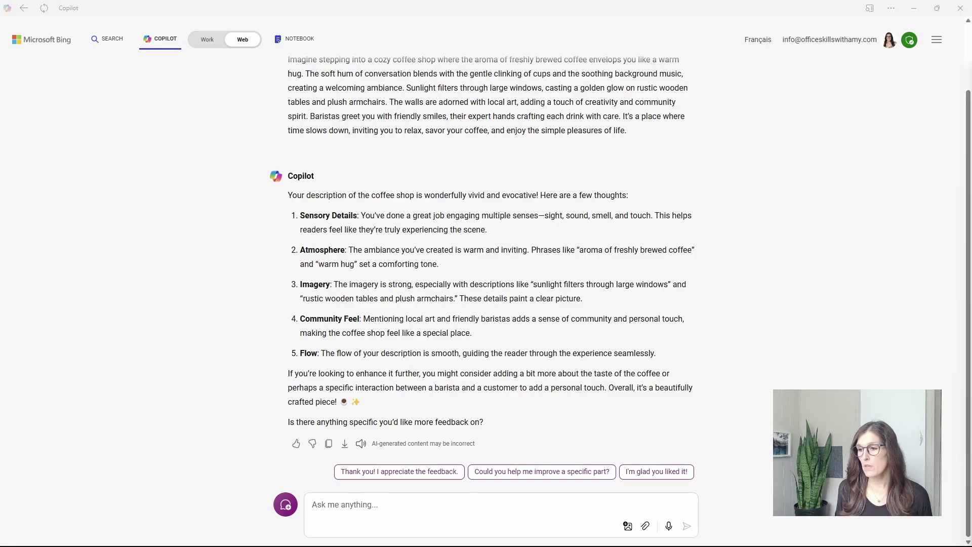
Ask for constructive criticism of the coffee shop description
click(415, 512)
text(give constructive criticism with specific suggestions for improvement)
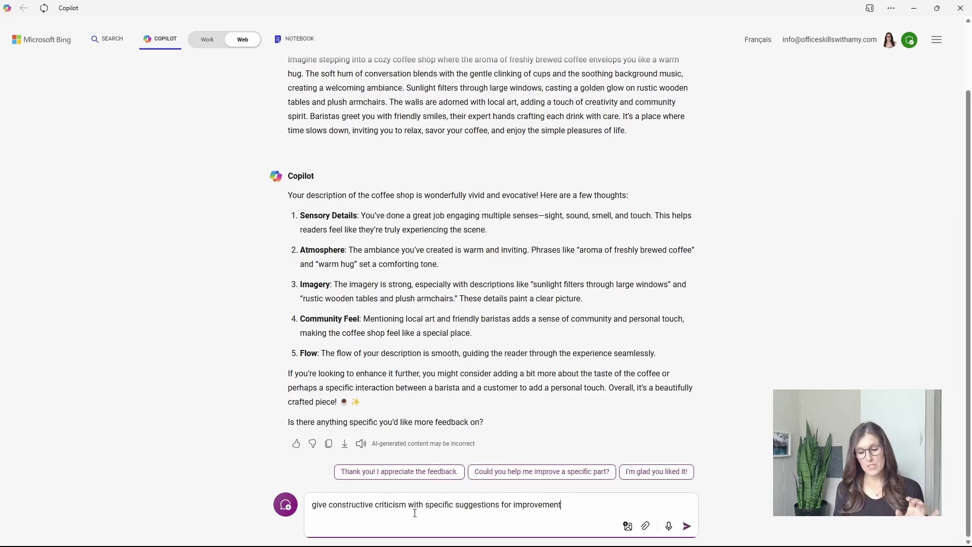
key(Return)
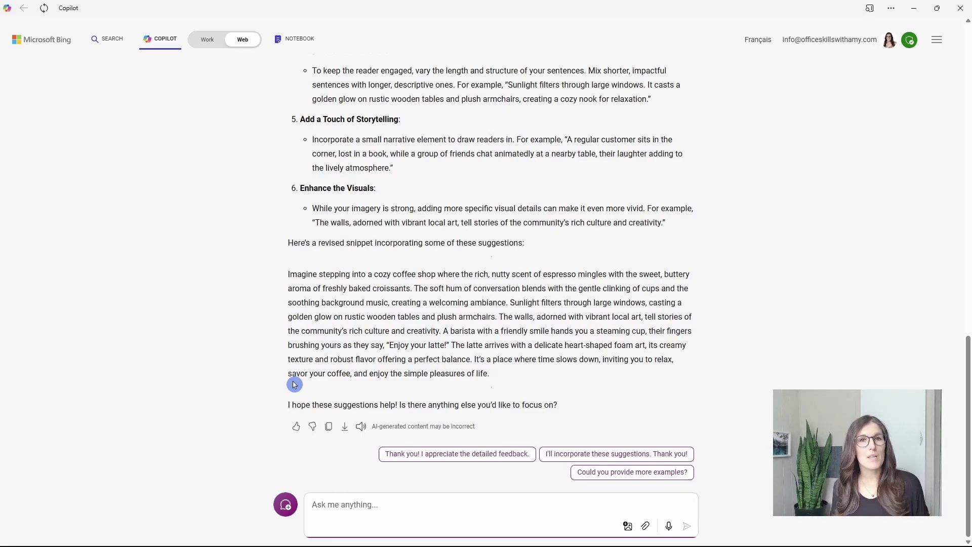
Send 'rewrite for 1' to get the description rewritten emphasising taste and smell
click(362, 496)
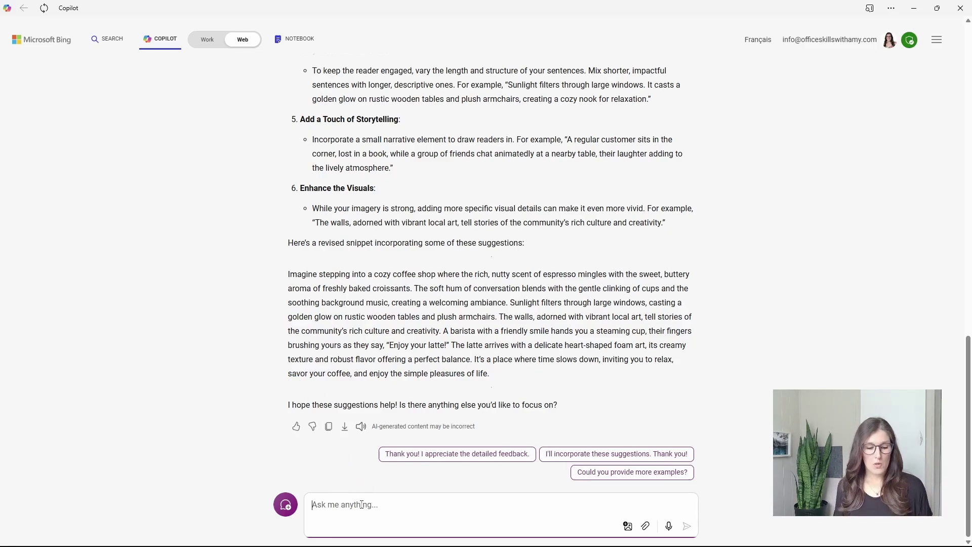
text(rewrite for 1)
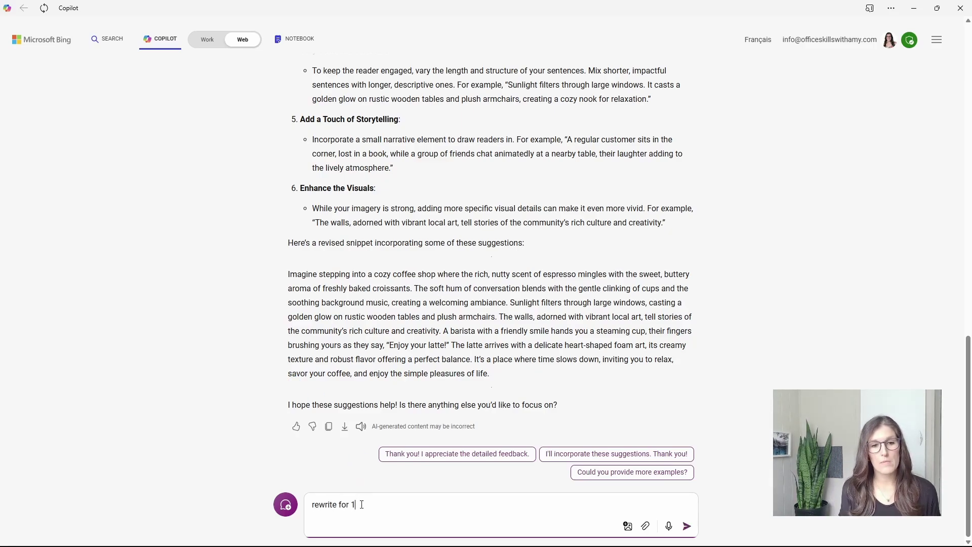
key(Return)
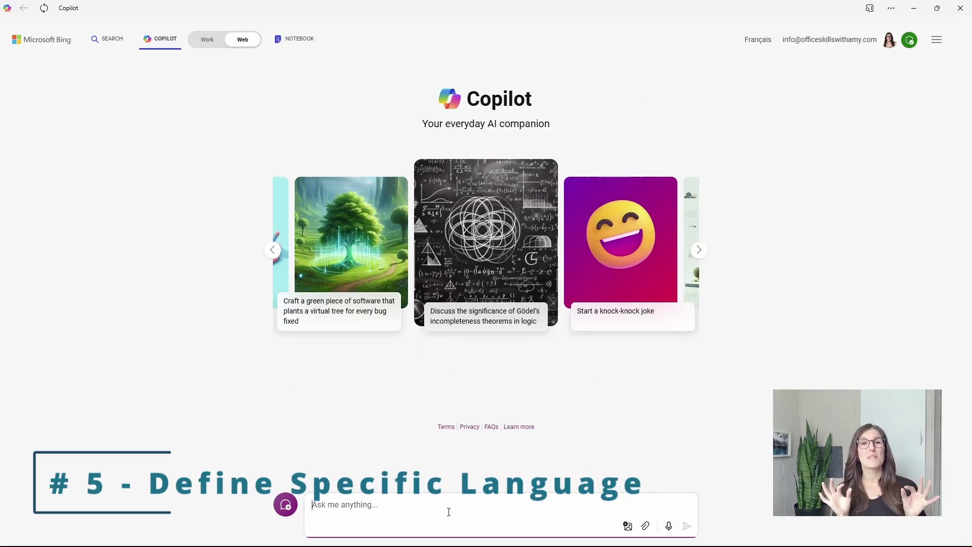
Request five pumpkin spice latte blog titles, then ask for more unique ones
text(Generate a list of 5 names for our next blog post on how to make the perfect pumpkin spice latte)
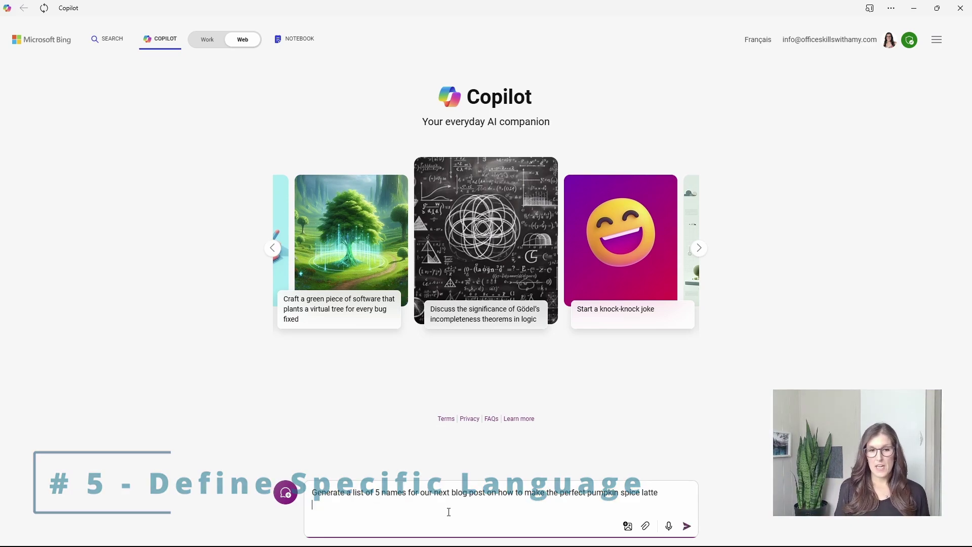
key(Return)
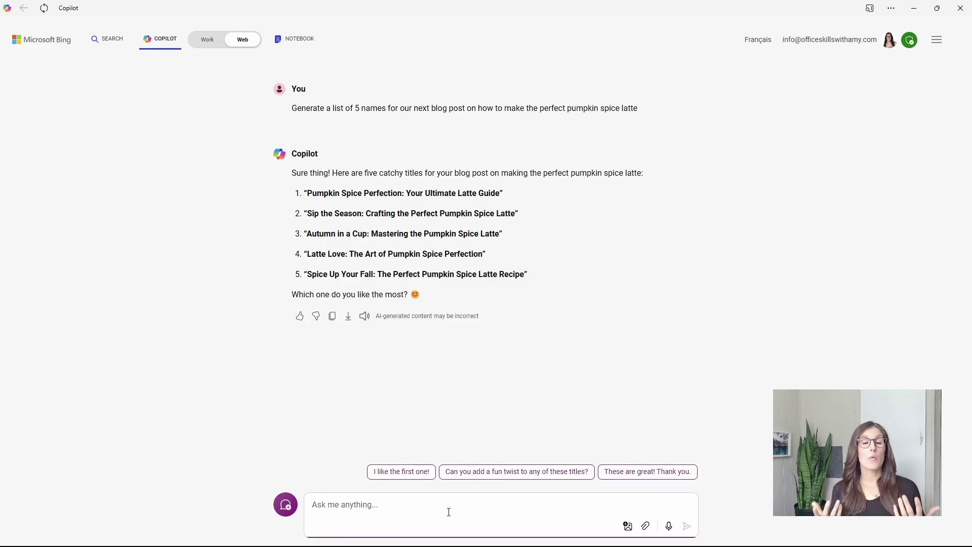
click(445, 514)
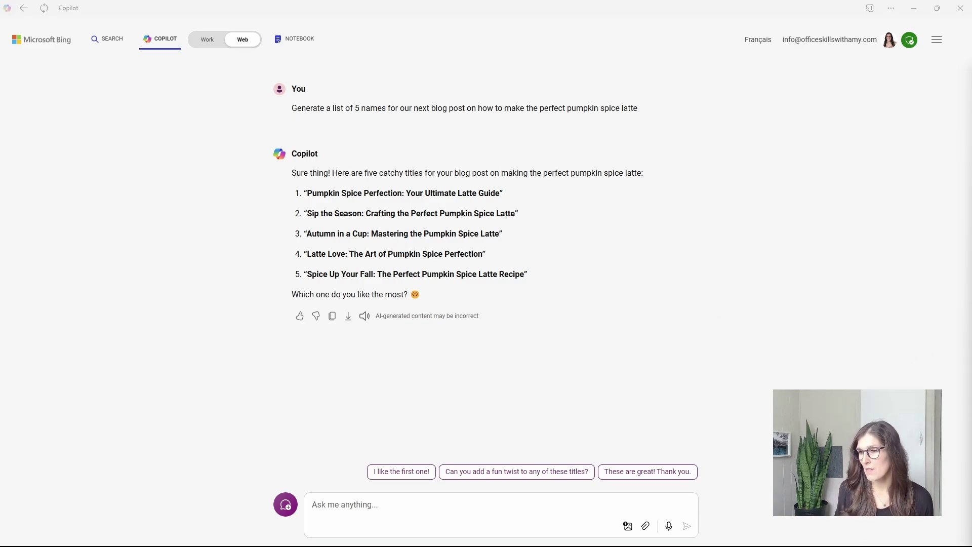
click(521, 509)
text(I am looking for unique titles using varied language and avoiding common adjectives like 'ultimate' and 'mastering')
key(Return)
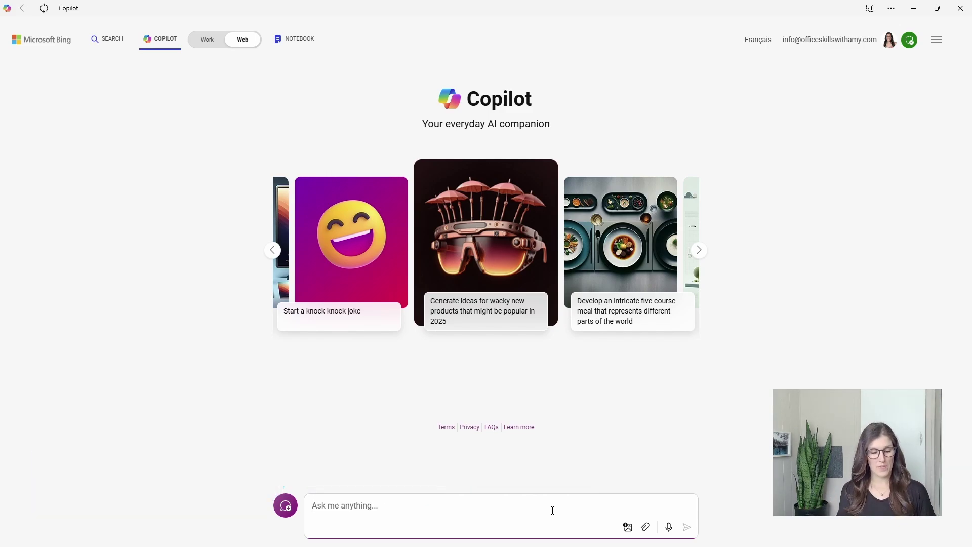
Request 10 Central American coffee varieties with their regions, then ask for it as a 'paragraph'
text(create a list of 10 common coffee varieties and regions in Central America)
key(Return)
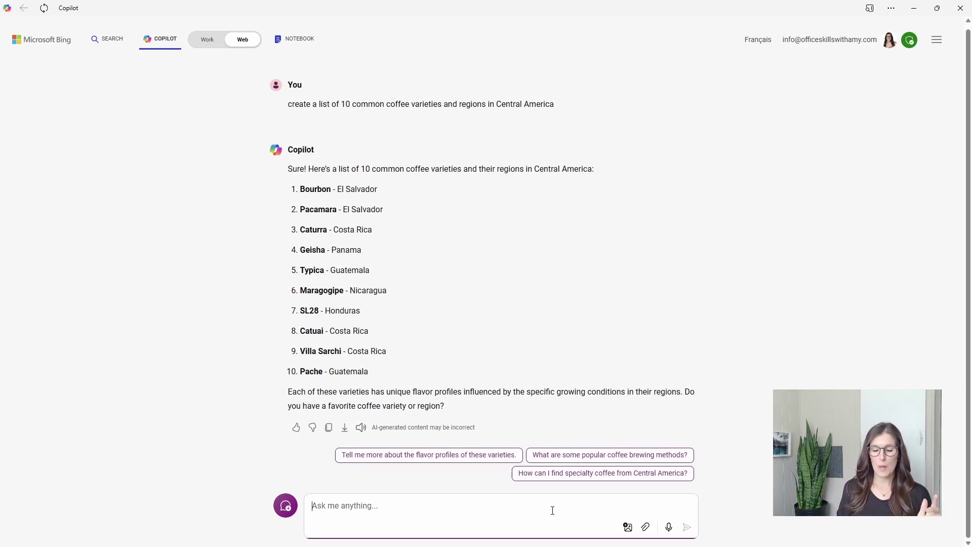
text(paragraph)
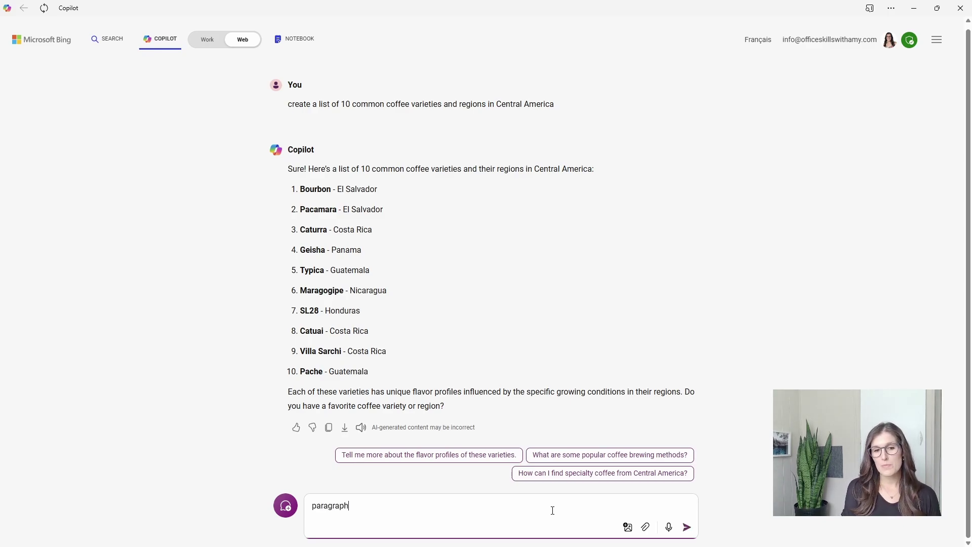
key(Return)
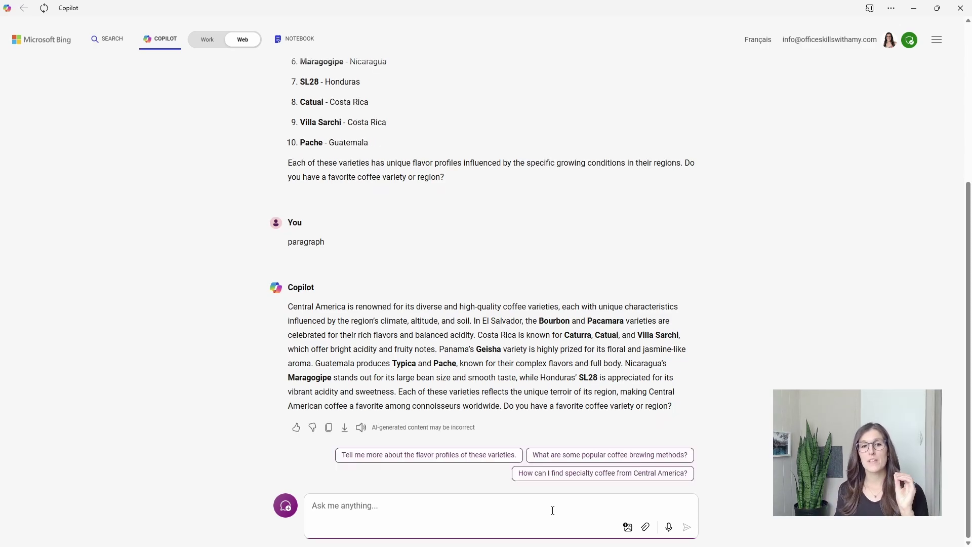
Ask for 'paragraph only' to drop the closing question, and check the Export options without exporting
drag(503, 405, 687, 406)
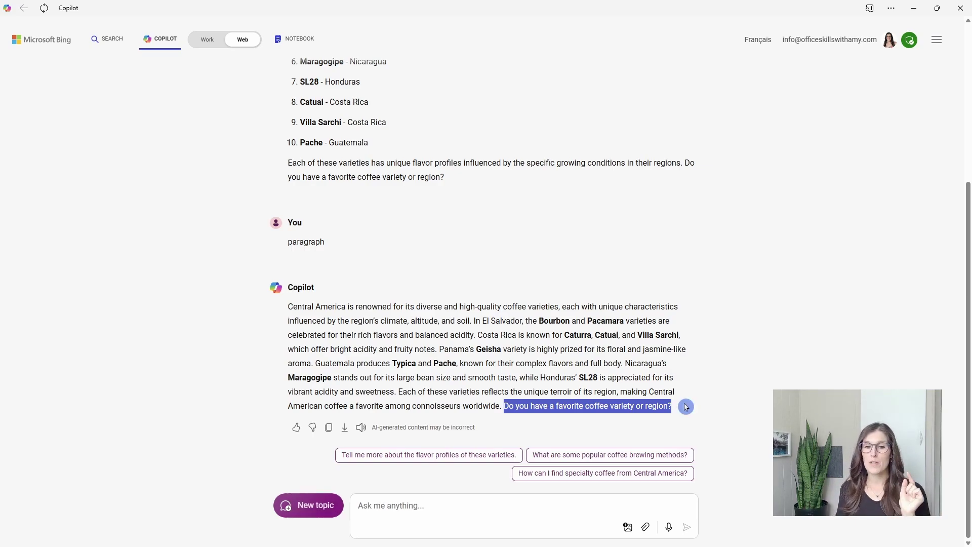
click(435, 504)
text(paragraph only)
key(Return)
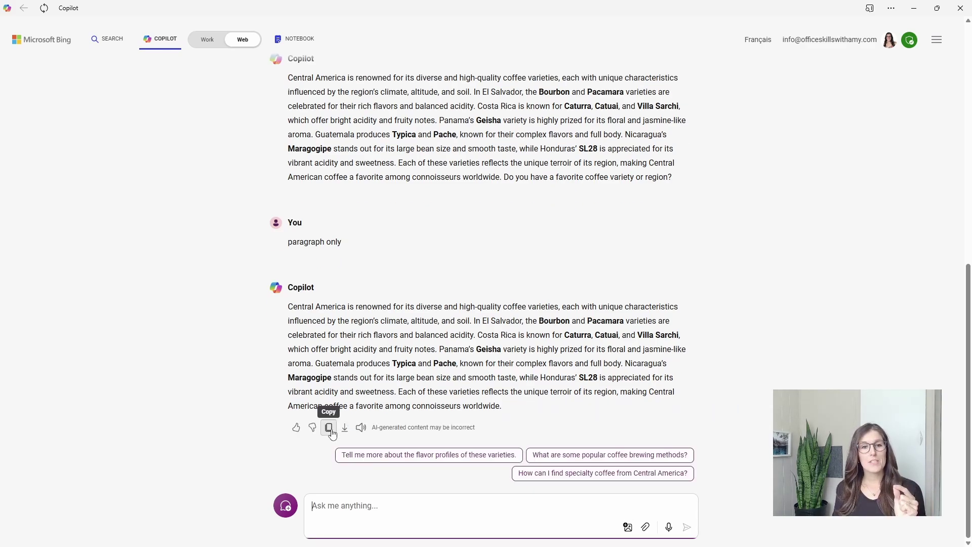
click(344, 428)
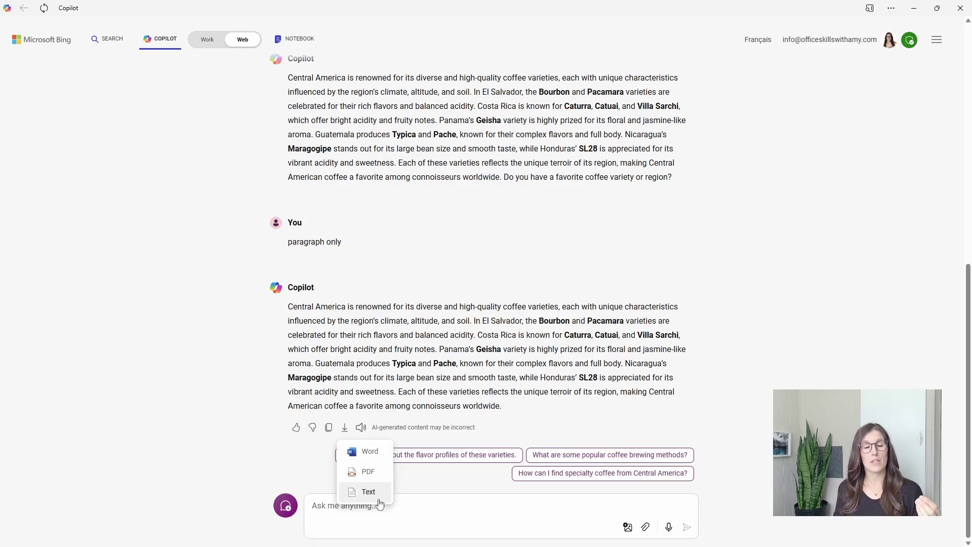
click(471, 514)
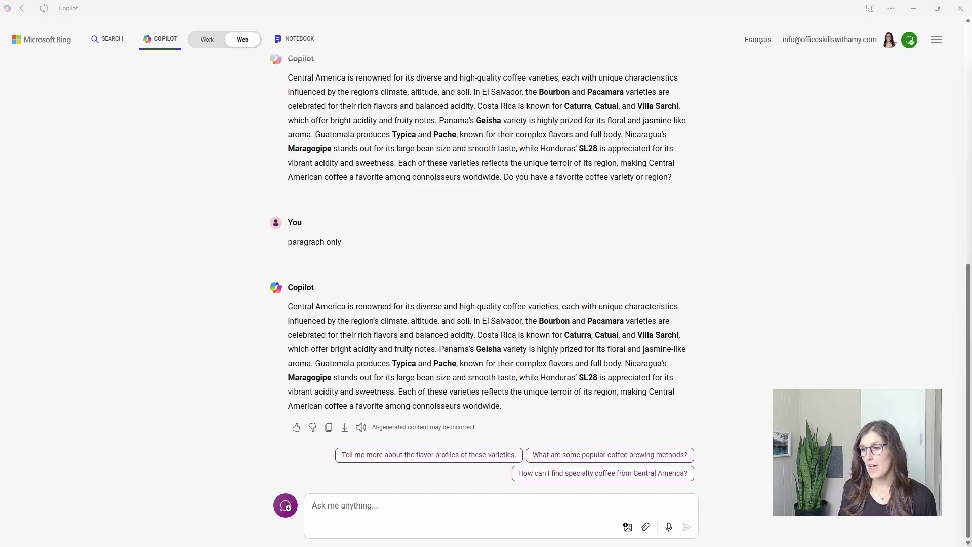
Send the next prompt, then review the coffee variety, region and subregion workbook in Excel
click(505, 511)
text(create a table. Columns will be coffee variety, region, subregion)
key(Return)
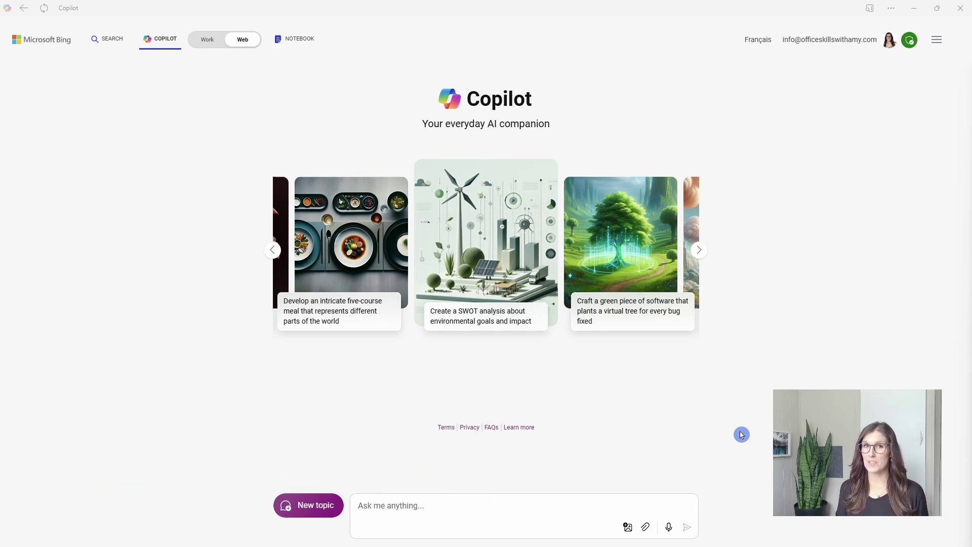
key(alt+Tab)
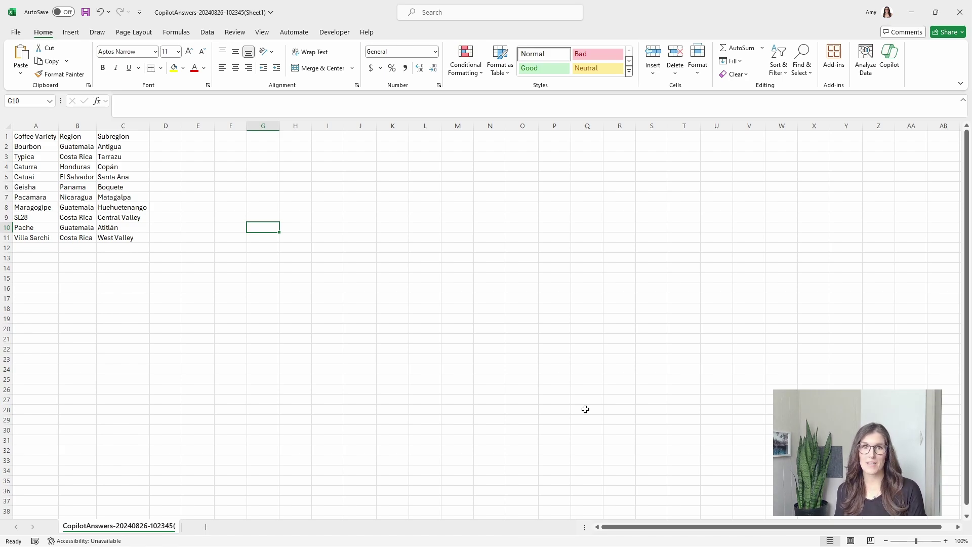
key(alt+Tab)
Attach the CopilotAnswers coffee file with the prompt 'generate a table in HTML code from this file'
click(648, 534)
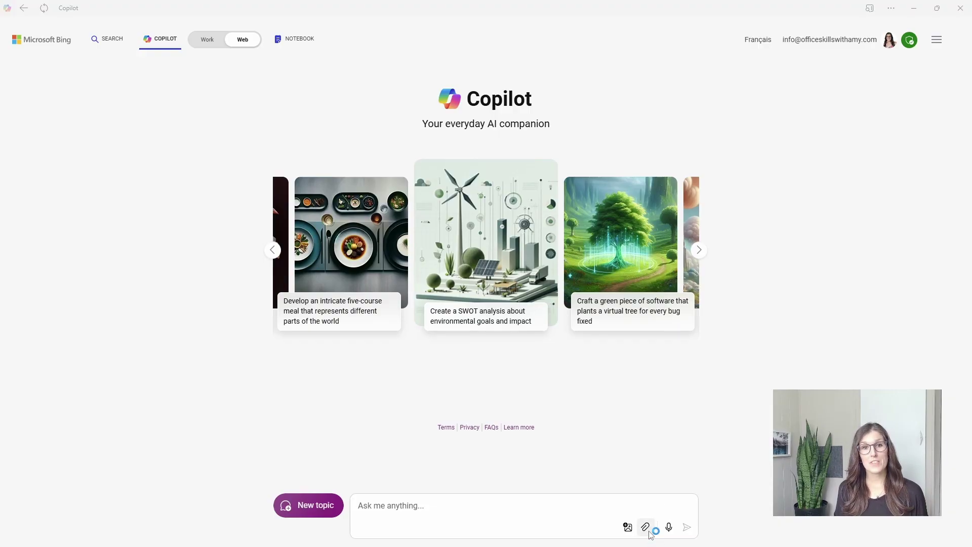
click(279, 82)
click(394, 255)
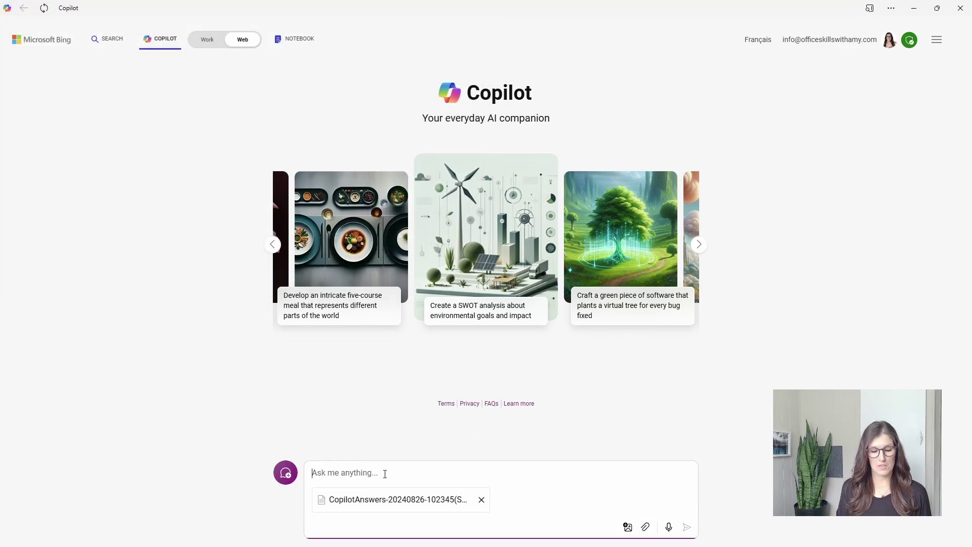
text(generate a table in HTML code from this file)
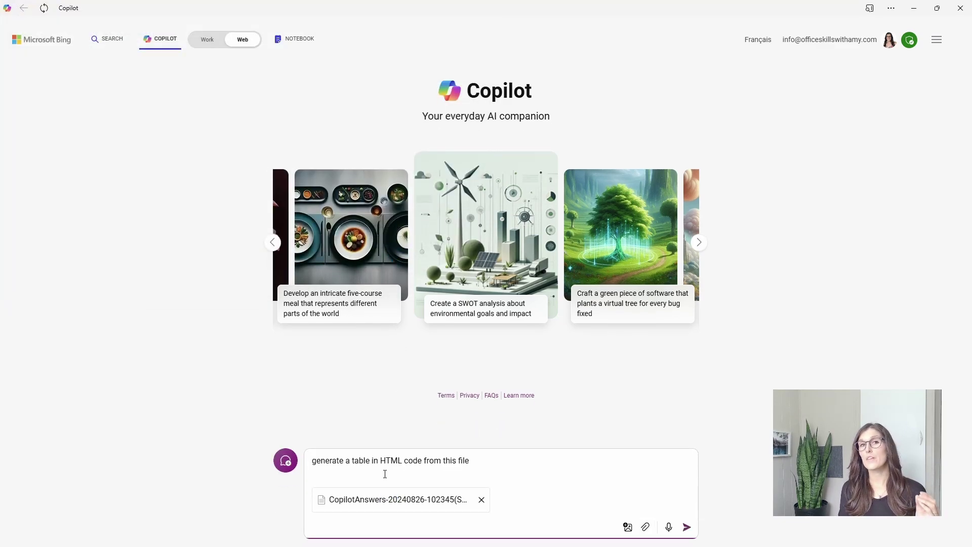
key(Return)
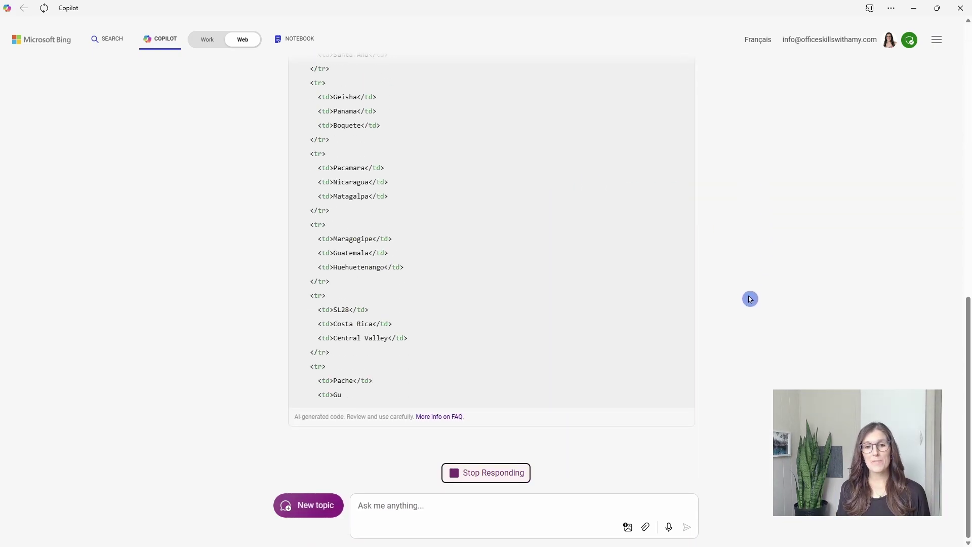
scroll(751, 314, up, 15)
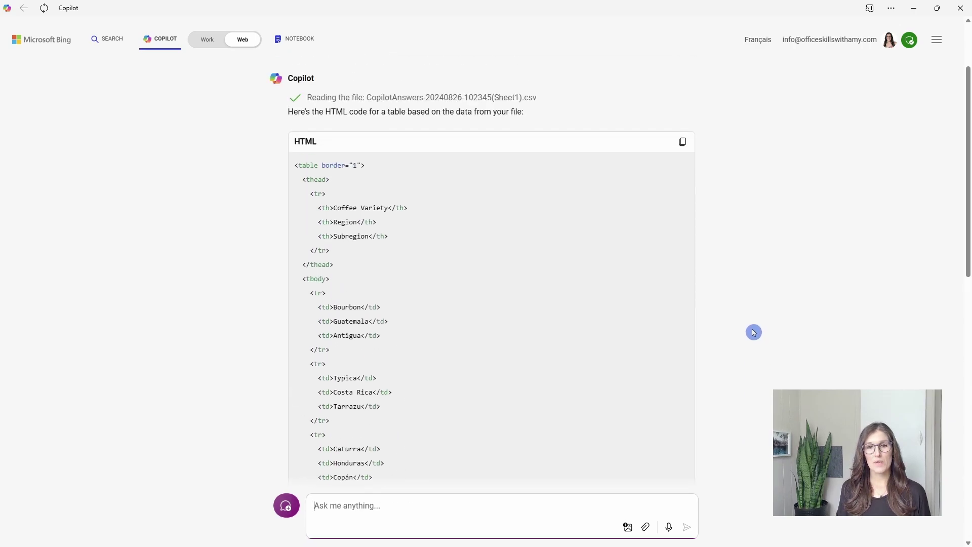
scroll(753, 332, up, 1)
Copy Copilot's HTML table code, paste it into the Custom HTML element and save
click(682, 178)
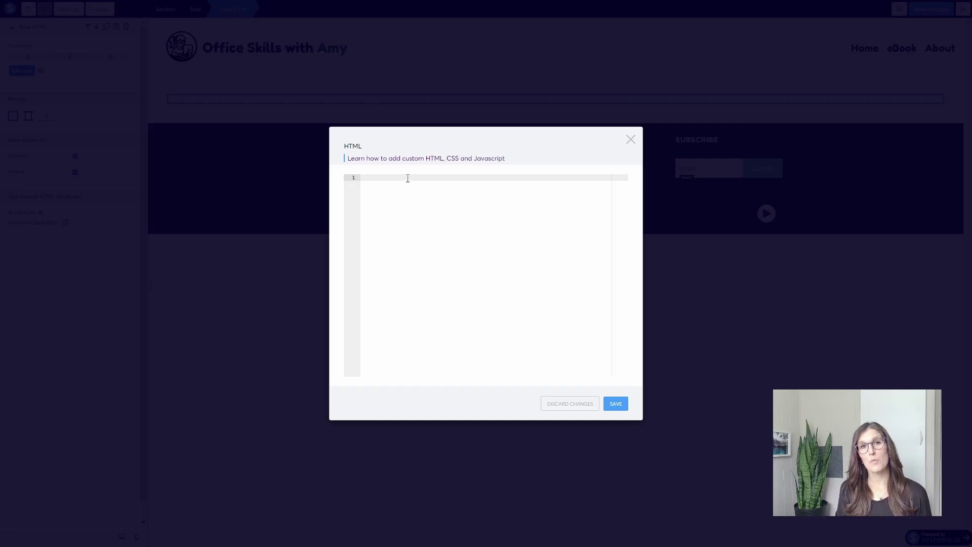
key(ctrl+v)
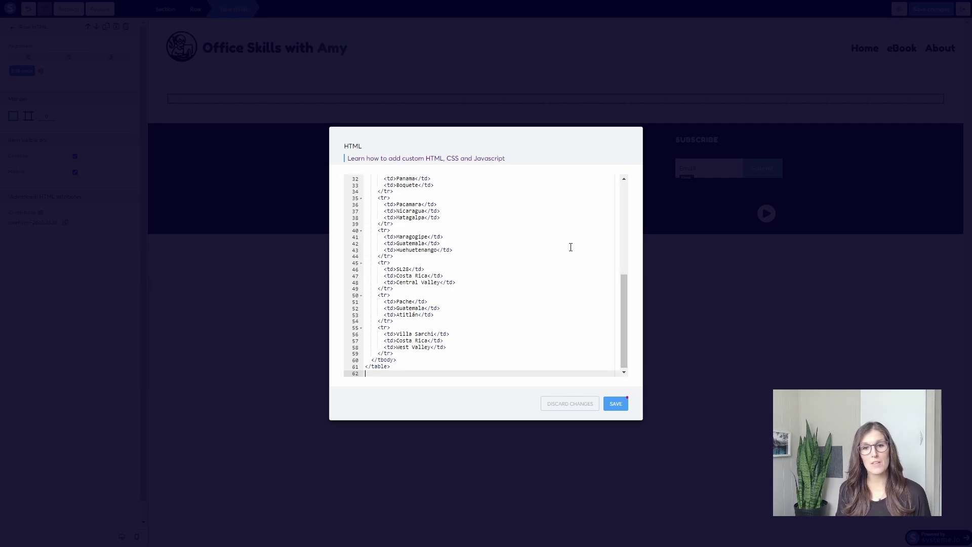
click(614, 403)
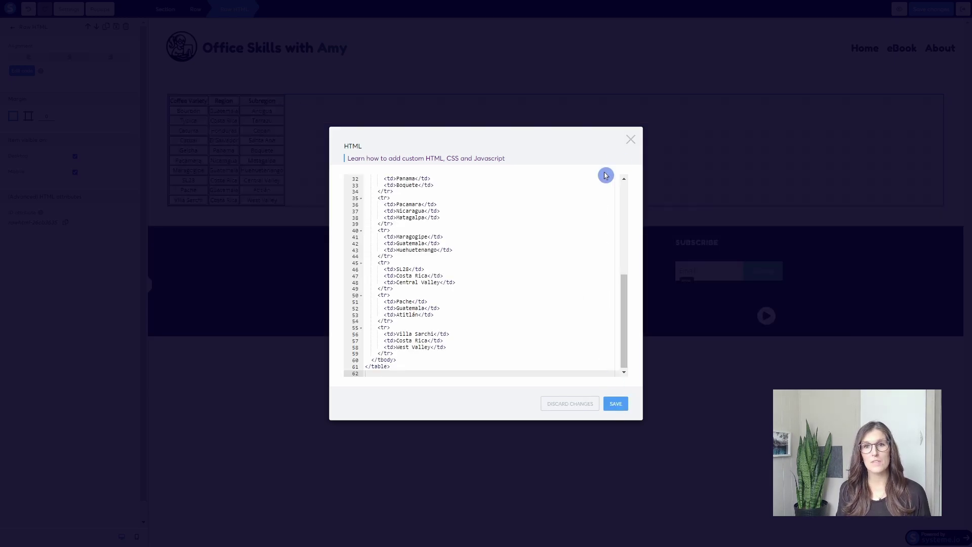
click(630, 140)
click(340, 208)
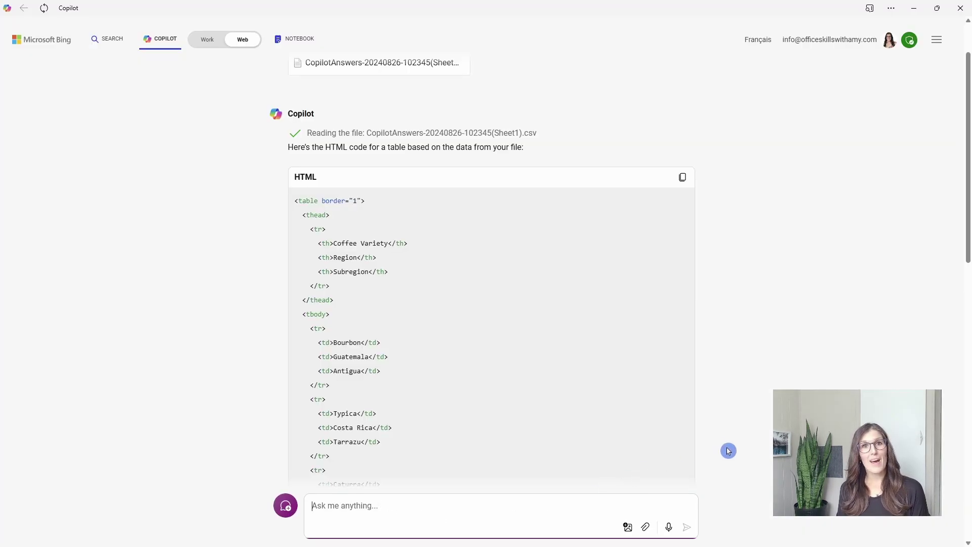
Request a centred table with #1a6d8a borders, #c9e4e6 alternate rows, Fredoka One/Open Sans fonts; copy it
key(ctrl+v)
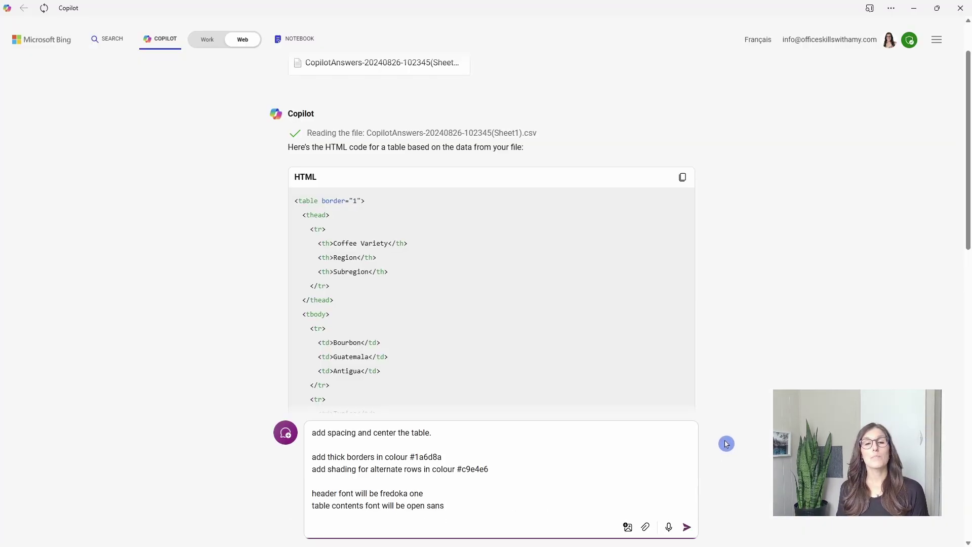
key(Return)
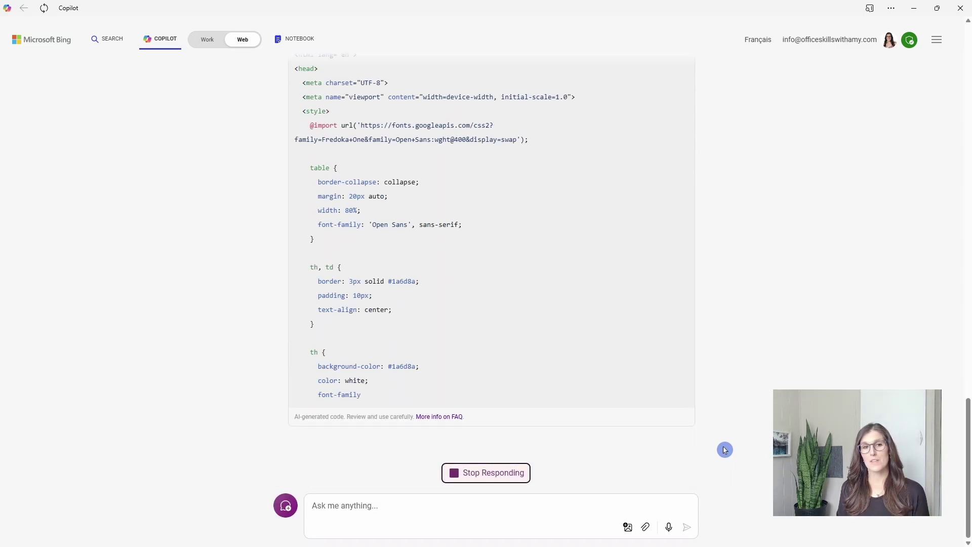
scroll(737, 444, up, 7)
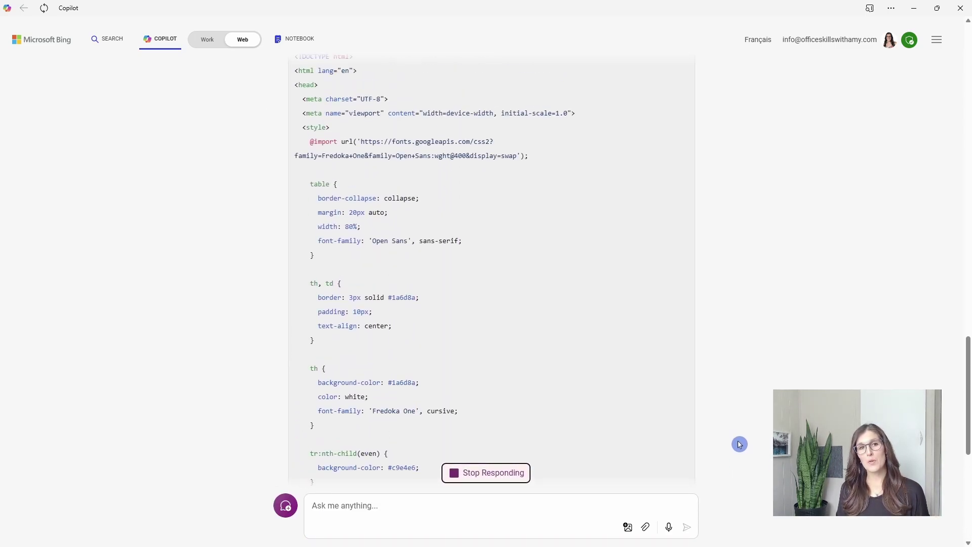
scroll(736, 443, up, 4)
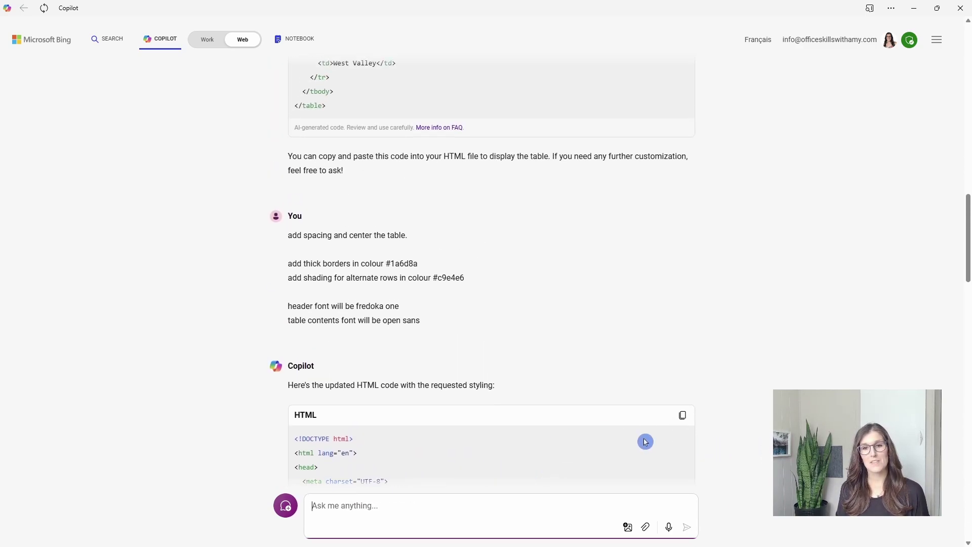
click(683, 415)
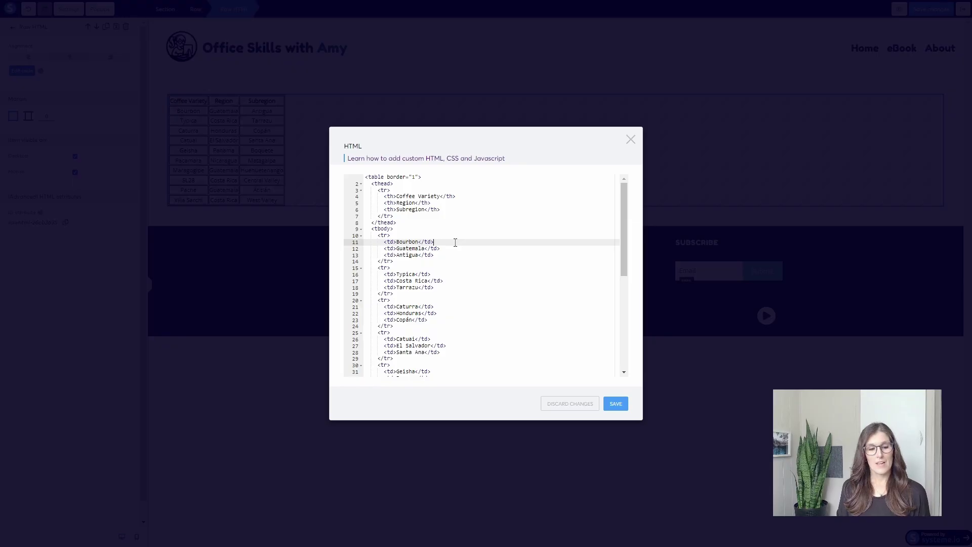
Overwrite the Custom HTML element's code with the styled table code and save it
key(ctrl+a)
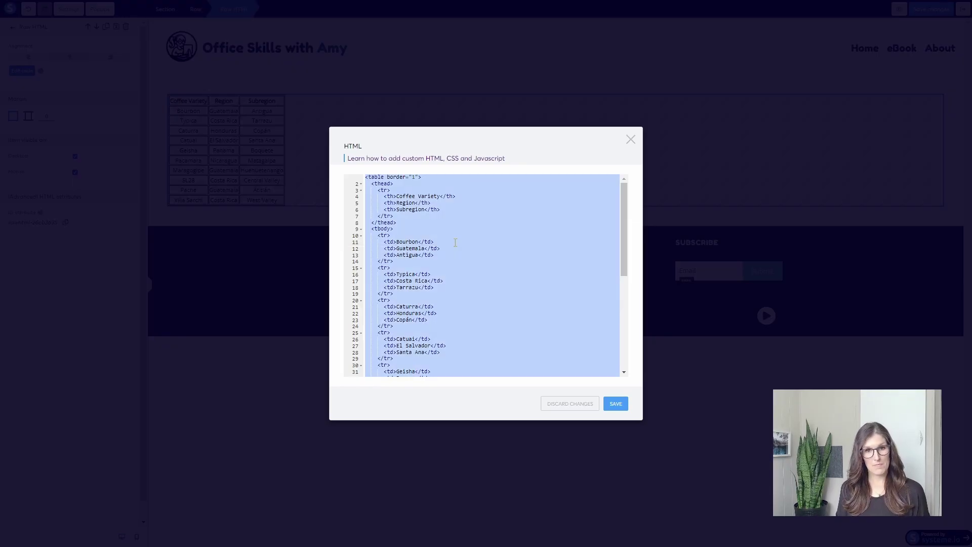
key(ctrl+v)
click(615, 403)
click(629, 140)
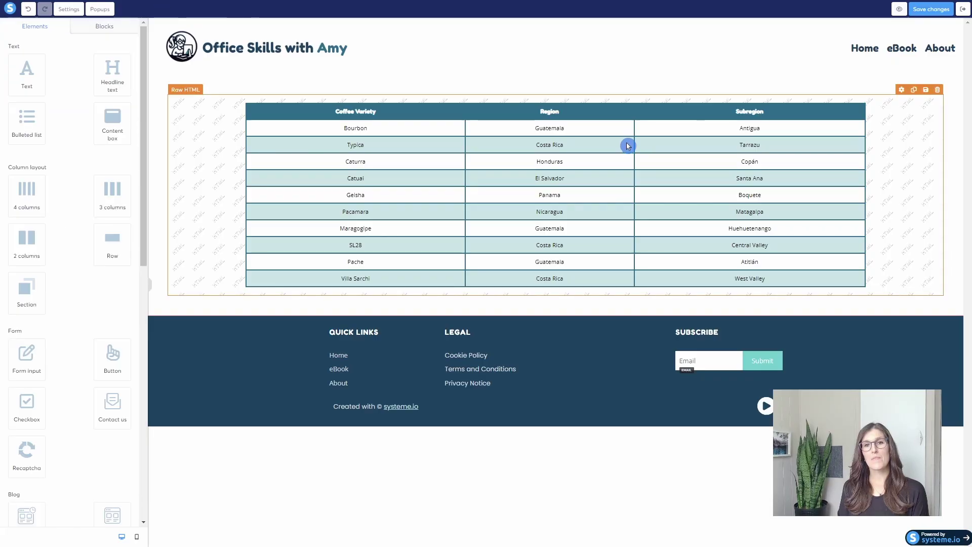
click(581, 315)
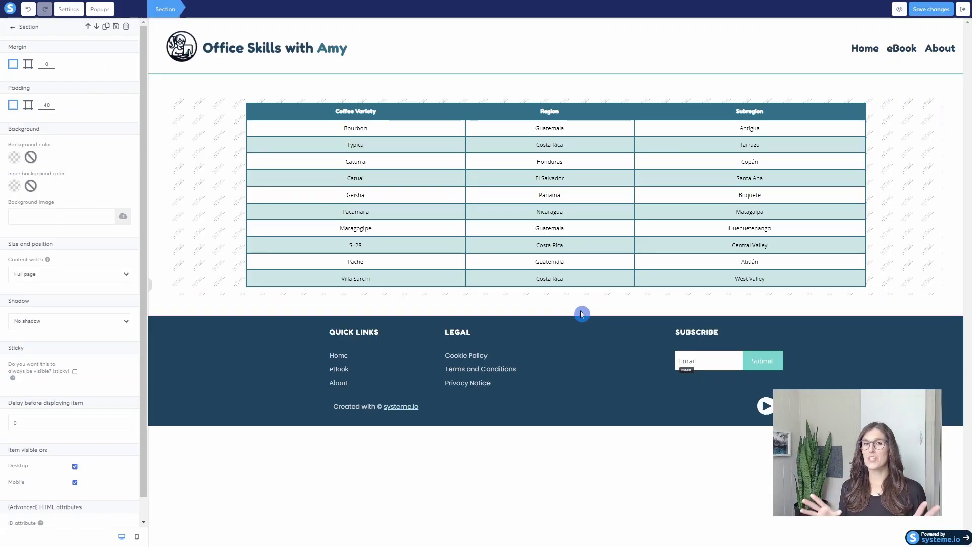